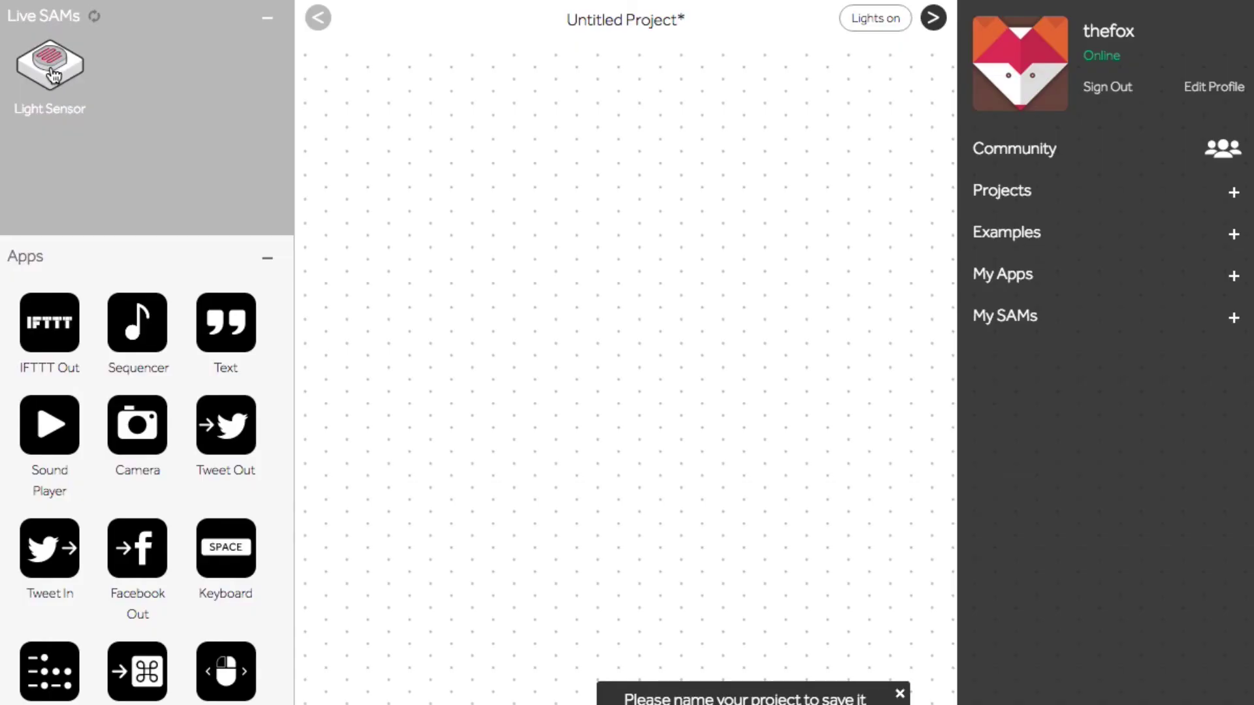
- Place the light sensor and a Sound Player node on the canvas, and set the player's sound to Mozquito
{"action": "left_click_drag", "start_coordinate": [53, 76], "coordinate": [540, 273]}
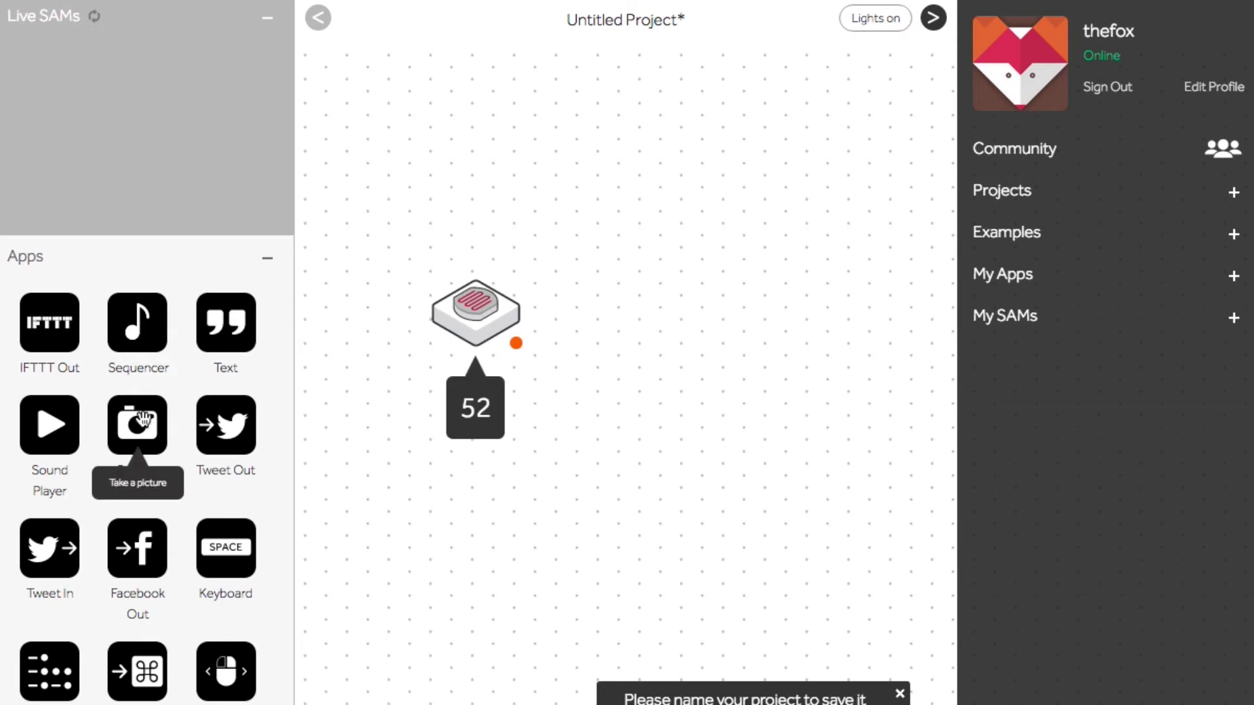
{"action": "left_click_drag", "start_coordinate": [51, 421], "coordinate": [760, 238]}
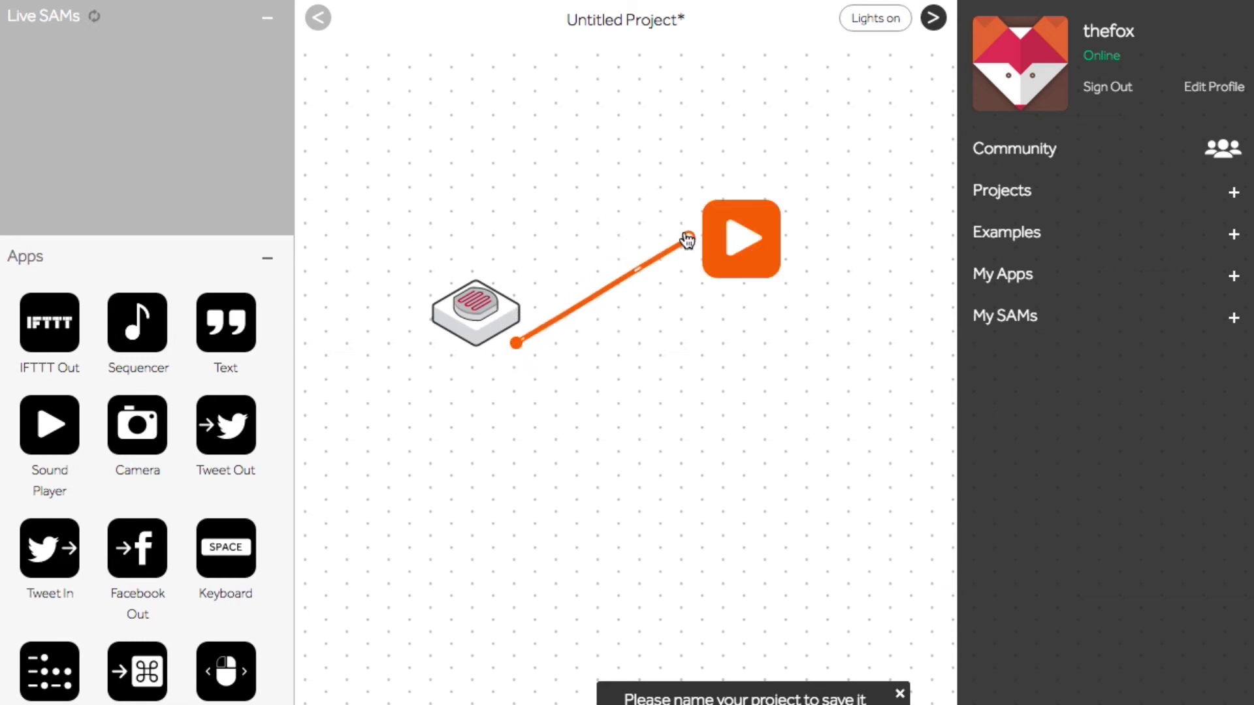
{"action": "left_click", "coordinate": [752, 262]}
{"action": "left_click", "coordinate": [719, 395]}
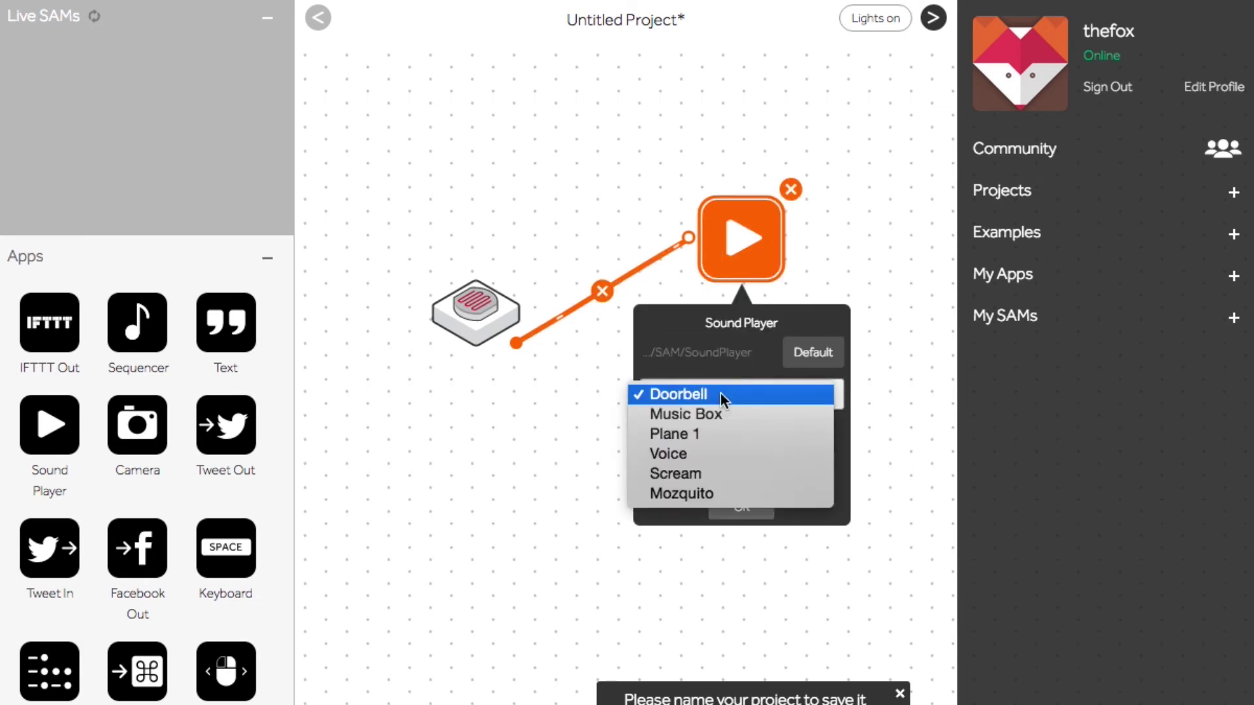
{"action": "left_click", "coordinate": [723, 486]}
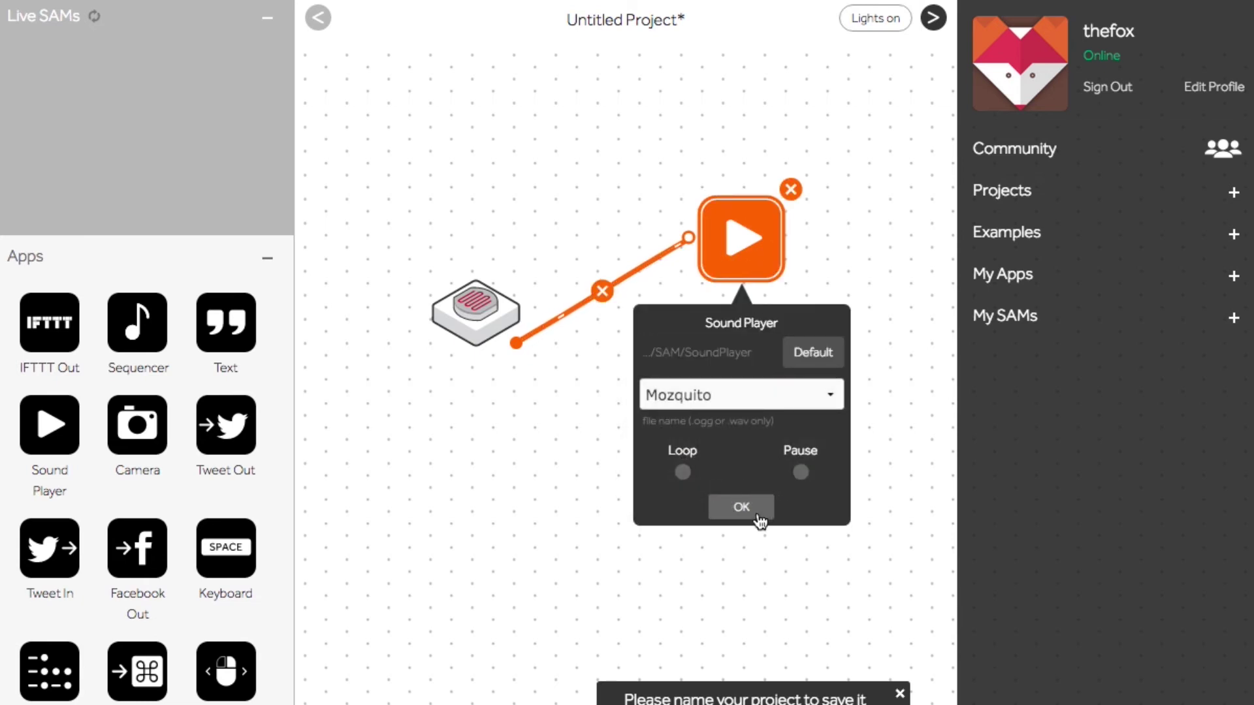